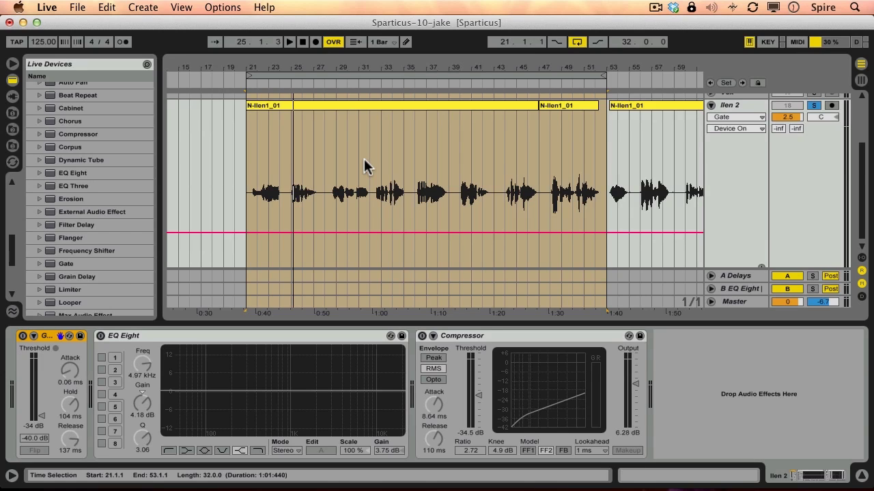
Step: Play the looped vocal section with the Gate still bypassed, then stop playback
{"action": "key", "text": "space"}
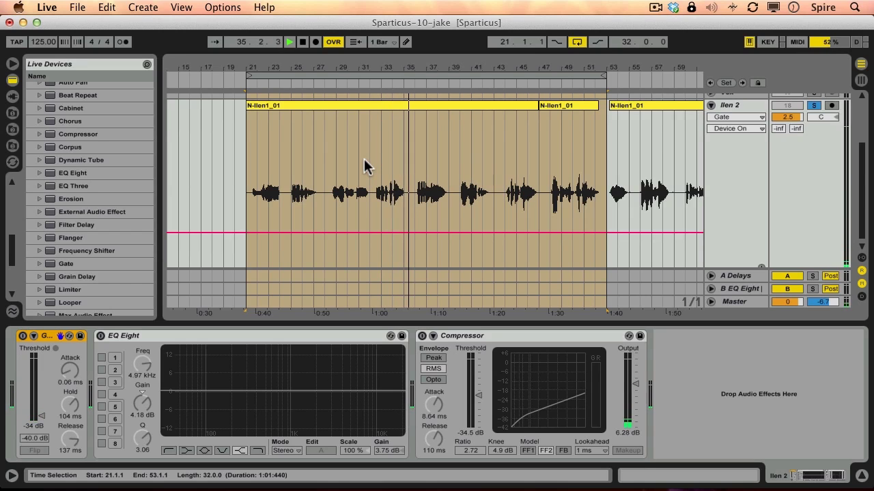
{"action": "key", "text": "space"}
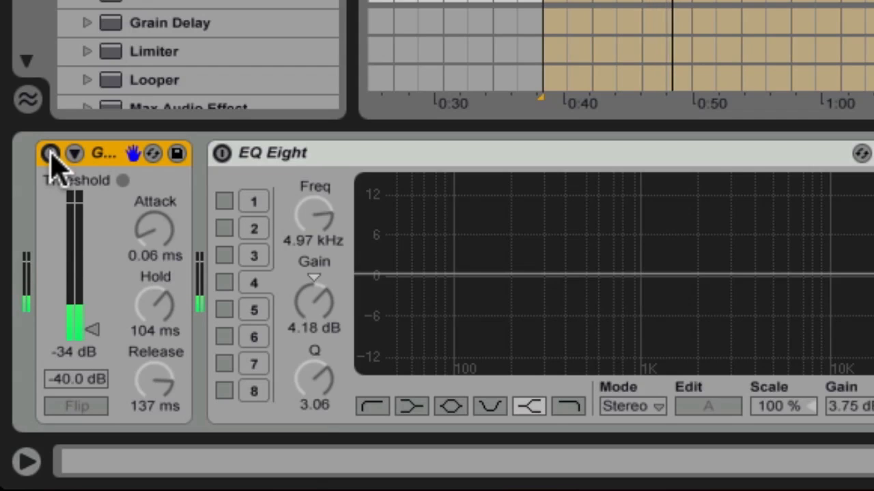
Step: Enable the vocal's Gate and set its attack to 0.08 ms
{"action": "left_click", "coordinate": [50, 154]}
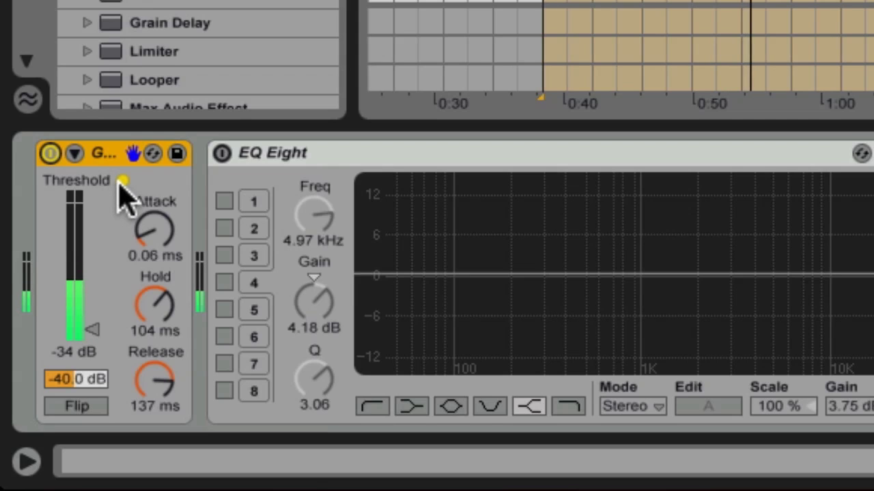
{"action": "left_click", "coordinate": [157, 239]}
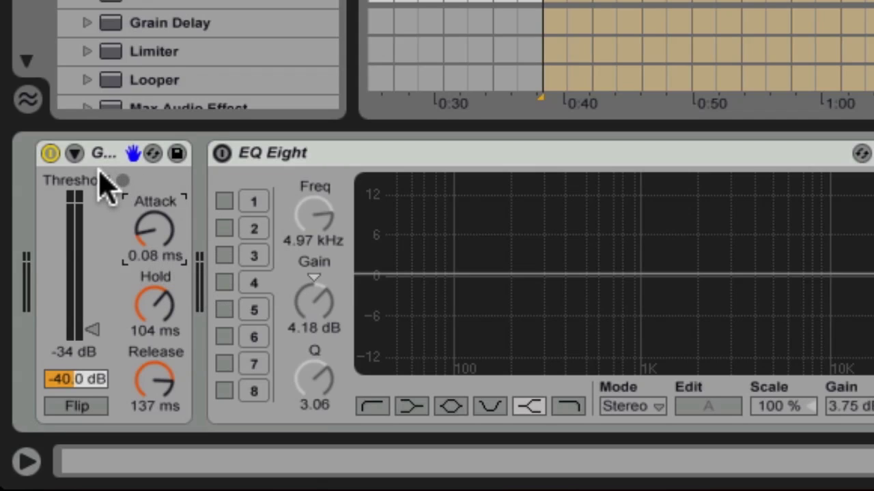
Step: Activate EQ Eight and enable band 1 as a low-cut filter near 118 Hz
{"action": "left_click", "coordinate": [222, 154]}
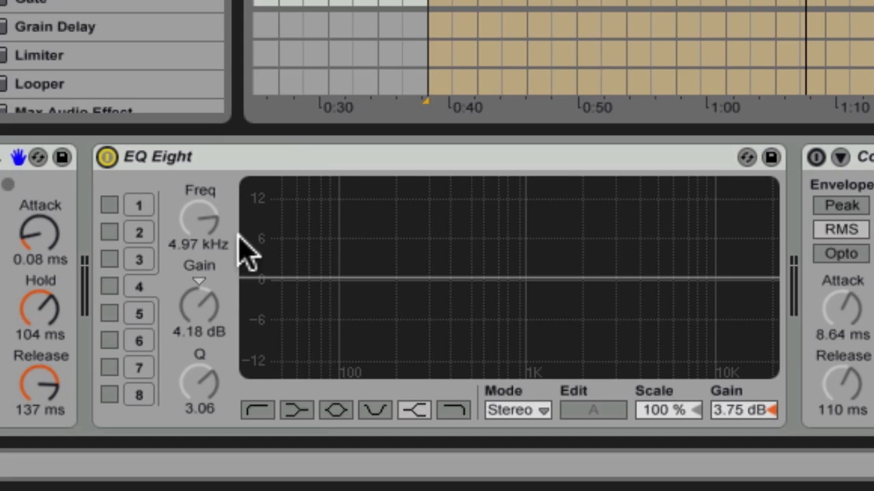
{"action": "left_click", "coordinate": [109, 206]}
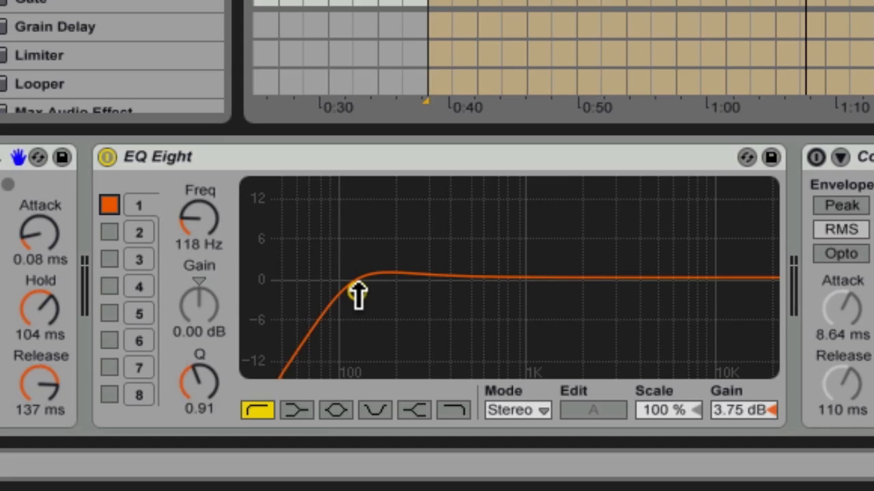
Step: Sweep EQ Eight's band 1 low cut and settle it at 130 Hz with Q 0.74
{"action": "left_click_drag", "start_coordinate": [356, 292], "coordinate": [248, 293]}
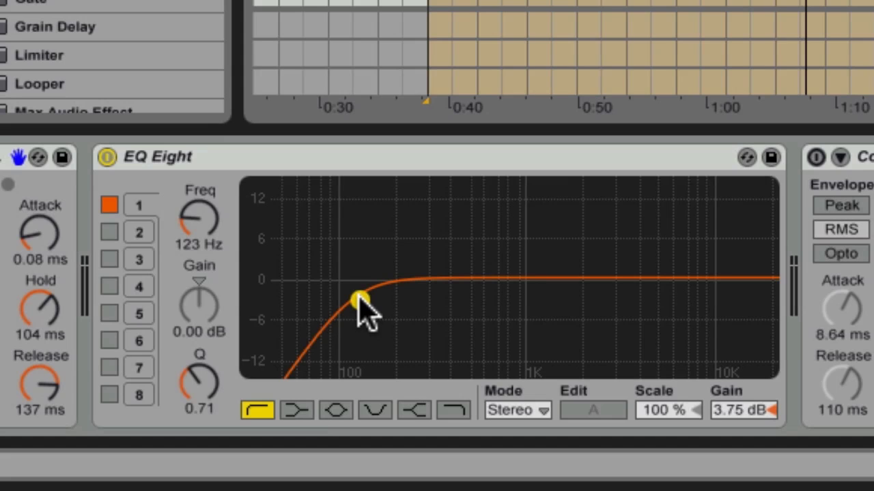
{"action": "left_click_drag", "start_coordinate": [360, 300], "coordinate": [498, 296]}
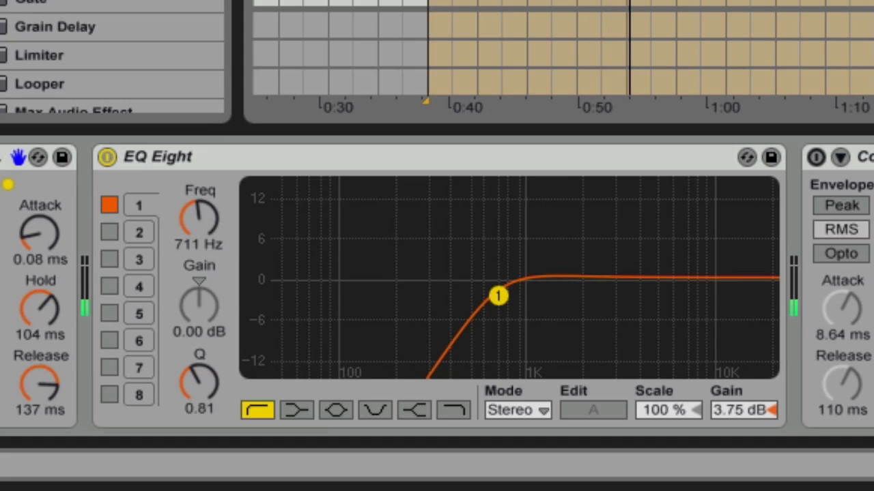
{"action": "left_click_drag", "start_coordinate": [498, 296], "coordinate": [364, 299]}
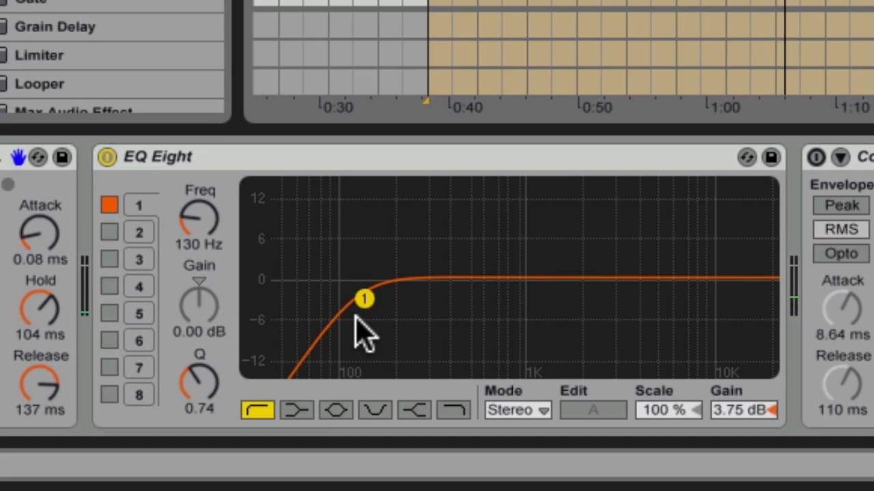
Step: Enable EQ band 4 as a high shelf boosting 5.41 dB at 5.57 kHz
{"action": "left_click", "coordinate": [107, 286]}
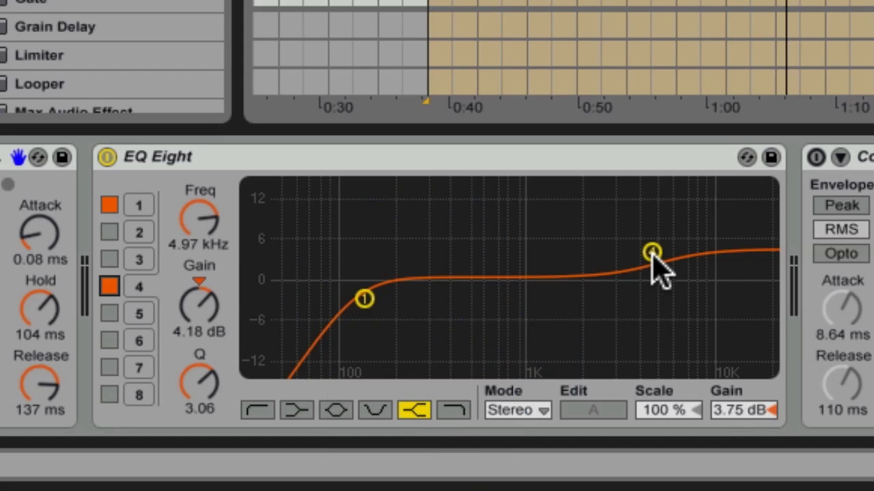
{"action": "mouse_move", "coordinate": [653, 253]}
{"action": "left_mouse_down"}
{"action": "mouse_move", "coordinate": [657, 283]}
{"action": "mouse_move", "coordinate": [656, 238]}
{"action": "mouse_move", "coordinate": [661, 244]}
{"action": "left_mouse_up"}
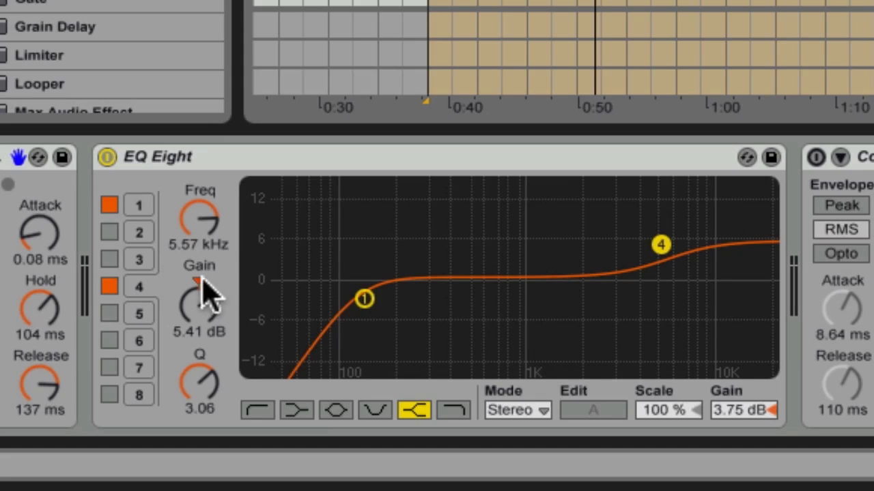
Step: Switch on EQ bands 2 and 3, making band 3 a -2.95 dB bell at 739 Hz
{"action": "left_click", "coordinate": [108, 232]}
{"action": "left_click", "coordinate": [109, 258]}
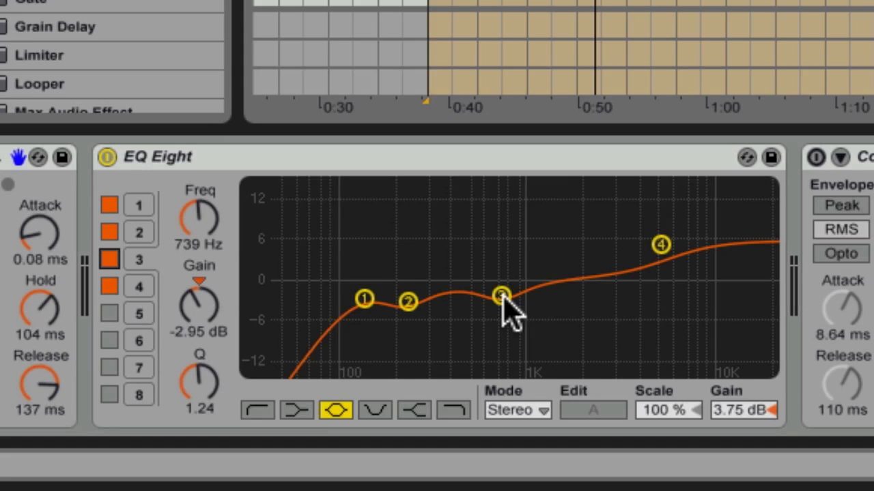
Step: Disable EQ band 3 and return band 2 to a flat bell at 231 Hz
{"action": "left_click", "coordinate": [108, 260]}
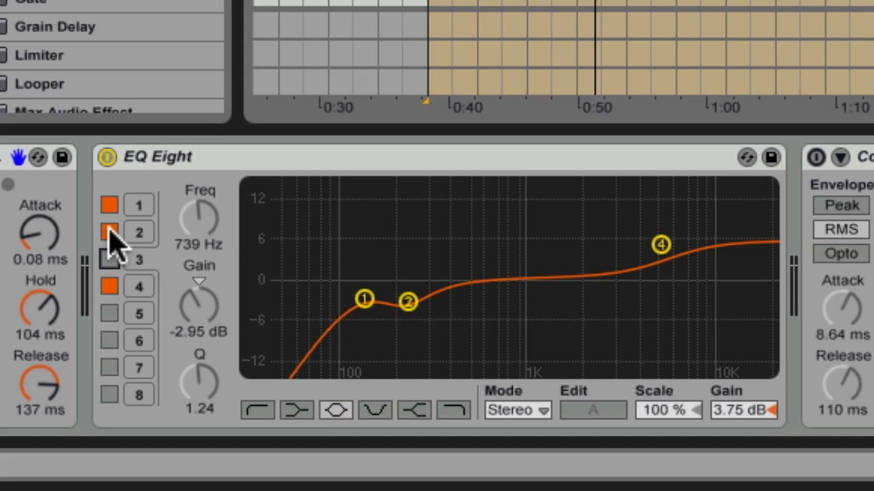
{"action": "left_click_drag", "start_coordinate": [410, 302], "coordinate": [410, 278]}
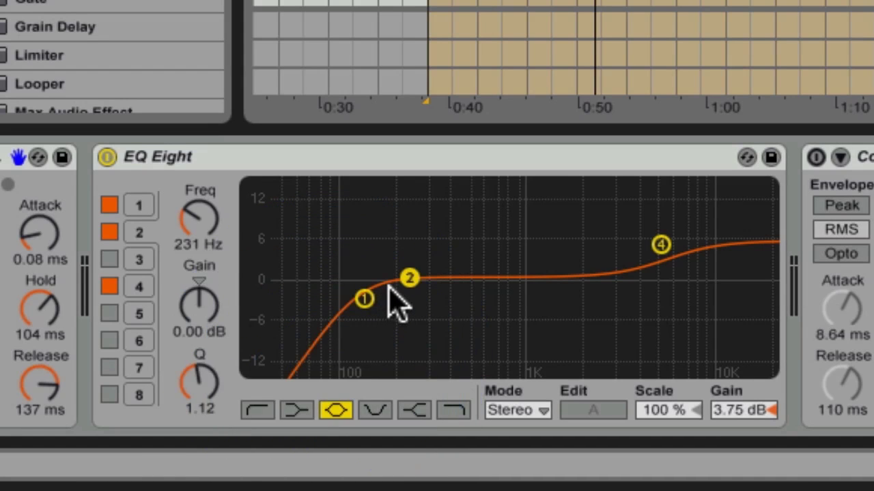
Step: Move EQ band 2 to 450 Hz and ease its cut to -2.14 dB
{"action": "left_click_drag", "start_coordinate": [408, 279], "coordinate": [472, 198]}
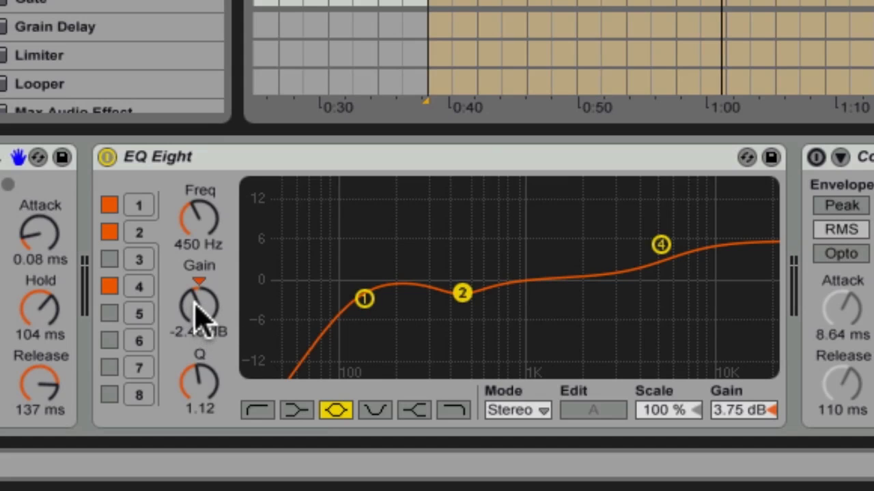
{"action": "left_click_drag", "start_coordinate": [197, 308], "coordinate": [197, 302]}
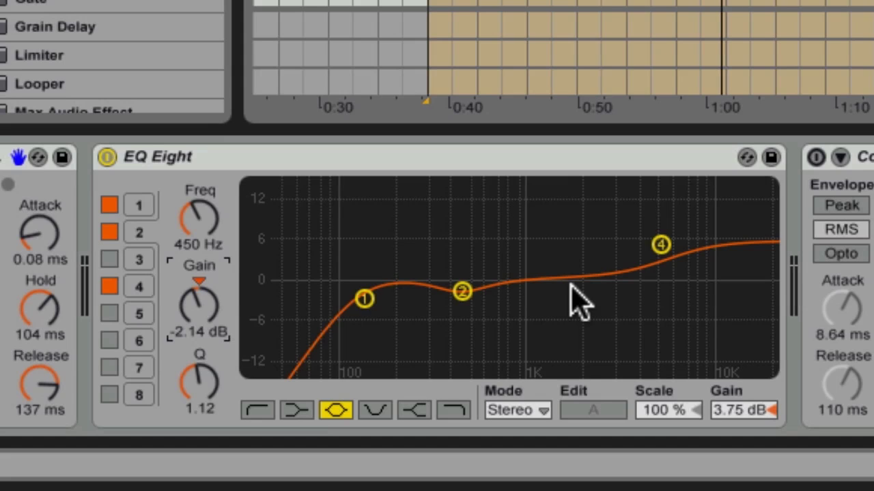
Step: Re-enable EQ band 3 and place it as a -5.90 dB cut at 1.84 kHz
{"action": "left_click", "coordinate": [110, 260]}
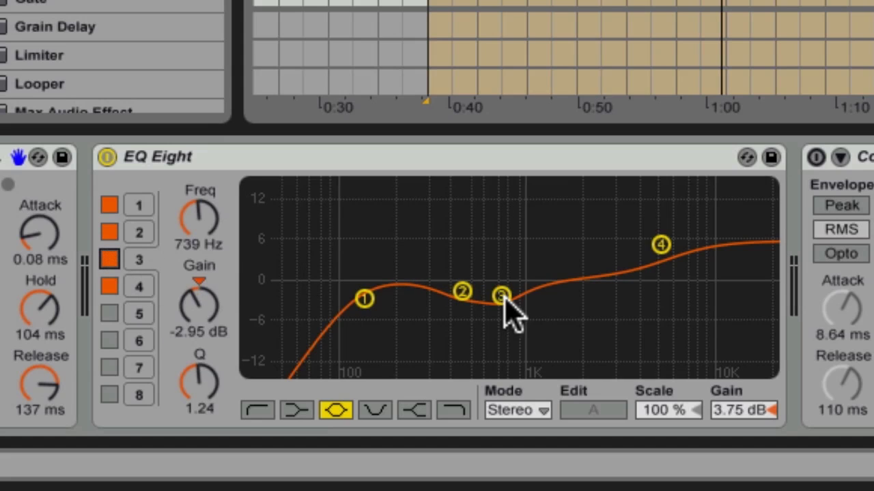
{"action": "left_click_drag", "start_coordinate": [504, 299], "coordinate": [573, 315]}
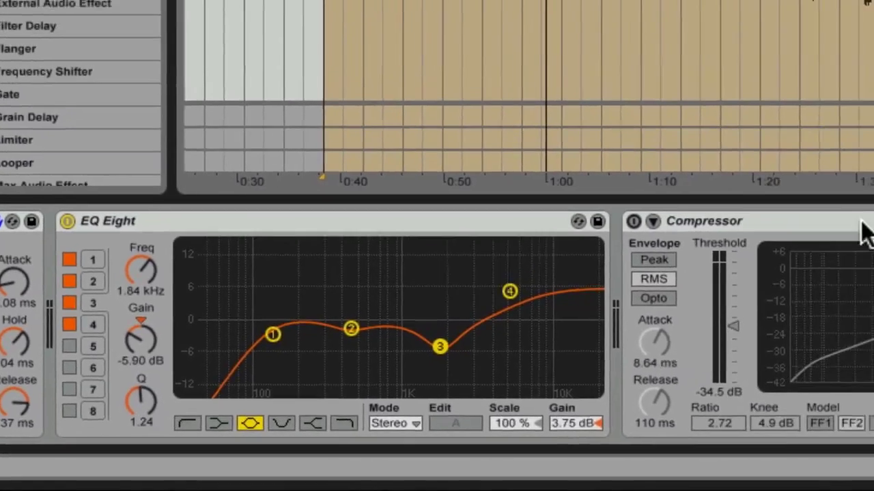
Step: Select the vocal track's switched-off Compressor device in the device chain
{"action": "left_click", "coordinate": [861, 222]}
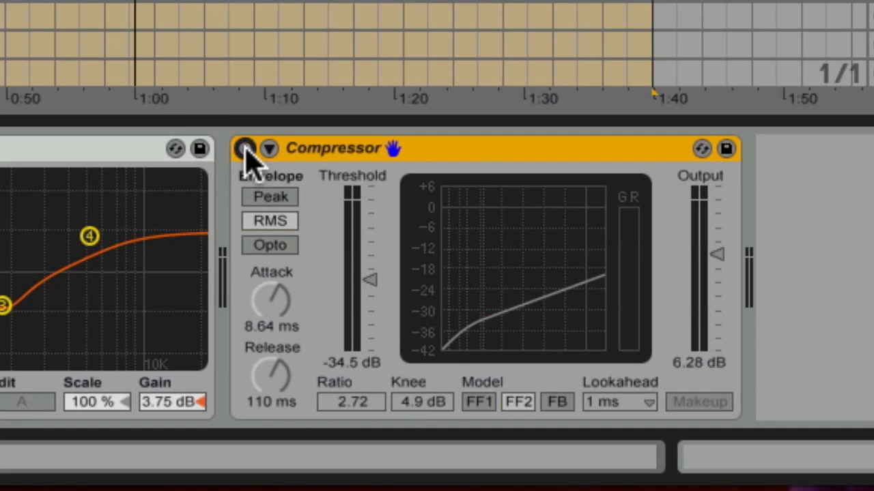
Step: Switch the vocal Compressor on and, with the vocal playing, lift its threshold to -31.9 dB
{"action": "left_click", "coordinate": [245, 148]}
{"action": "key", "text": "space"}
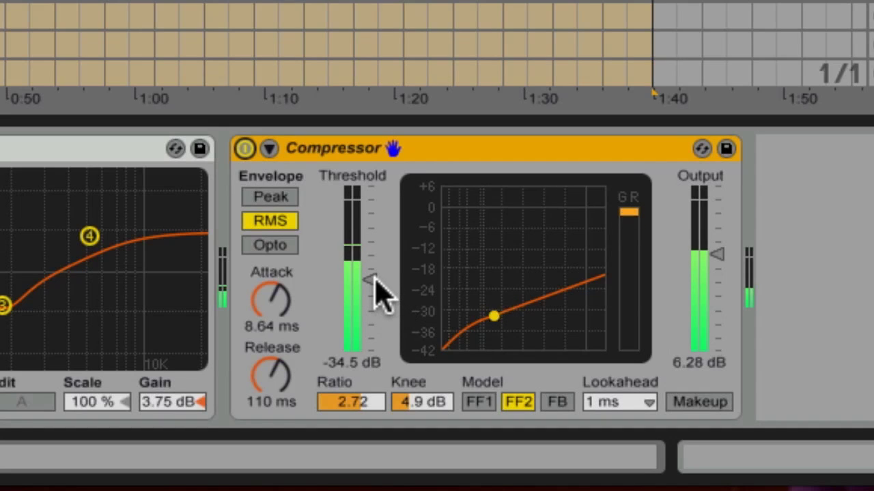
{"action": "mouse_move", "coordinate": [374, 280]}
{"action": "left_mouse_down"}
{"action": "mouse_move", "coordinate": [374, 271]}
{"action": "mouse_move", "coordinate": [371, 289]}
{"action": "left_mouse_up"}
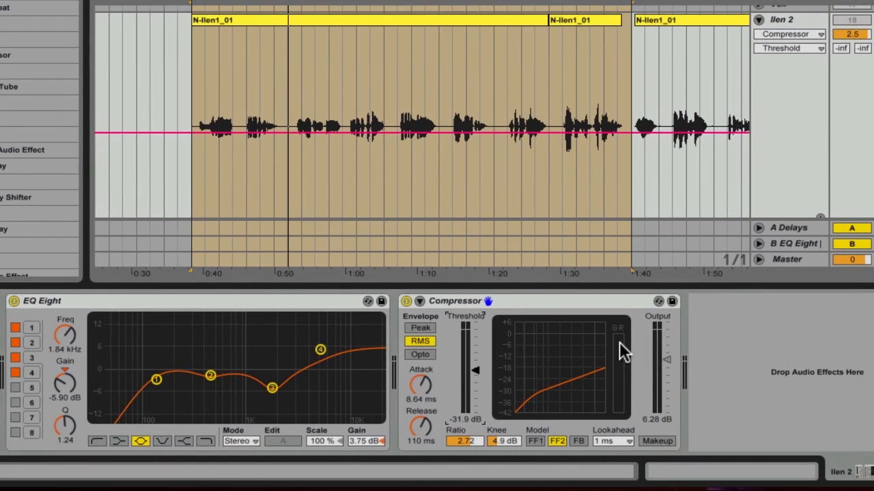
Step: Jump playback to a later point in the vocal clip to hear the compression
{"action": "left_click", "coordinate": [554, 2]}
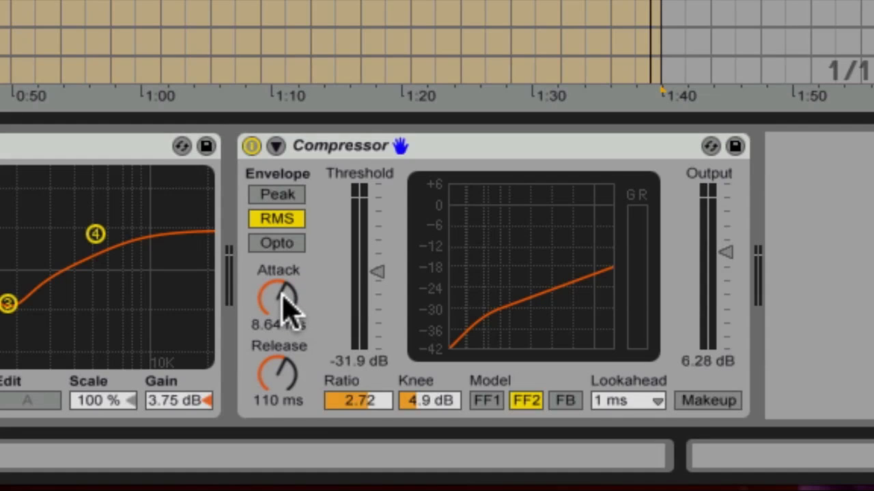
Step: Sweep the Compressor attack up and down while listening, ending at 0.01 ms
{"action": "left_click_drag", "start_coordinate": [289, 307], "coordinate": [288, 252]}
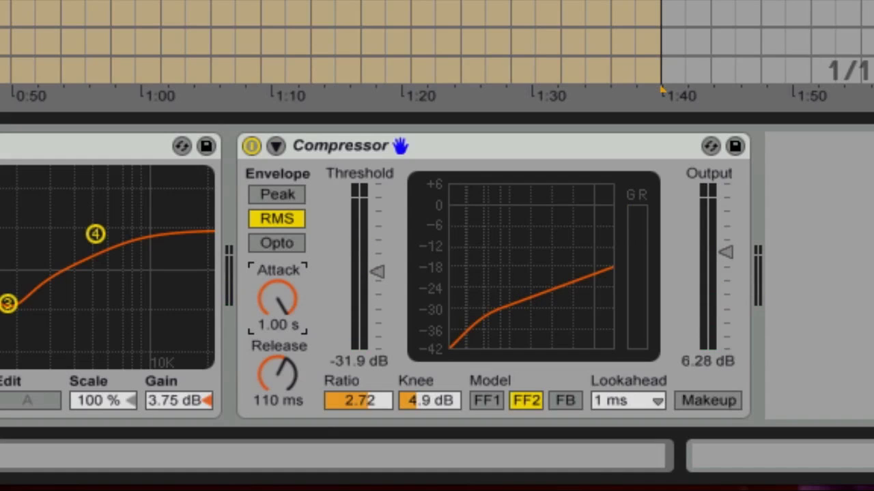
{"action": "left_click_drag", "start_coordinate": [278, 299], "coordinate": [278, 362]}
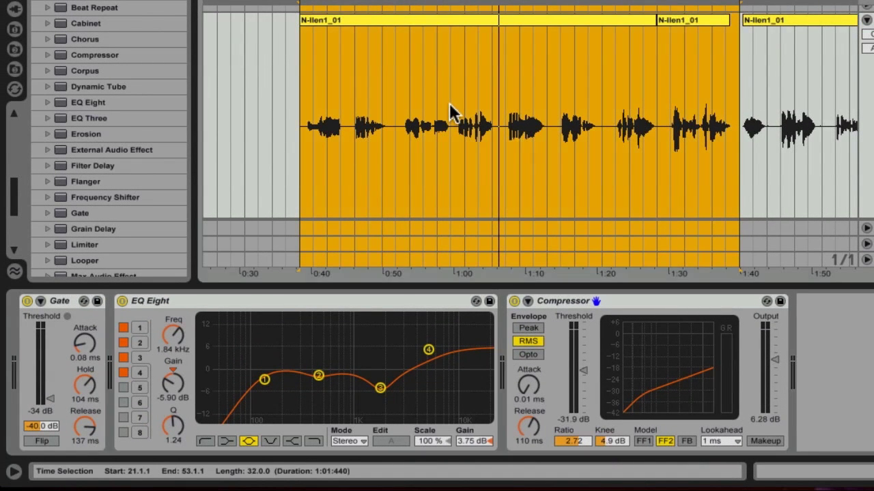
Step: Set playback to start at bar 32, then audition Compressor attack at about 1 ms and 0.01 ms
{"action": "left_click", "coordinate": [450, 102]}
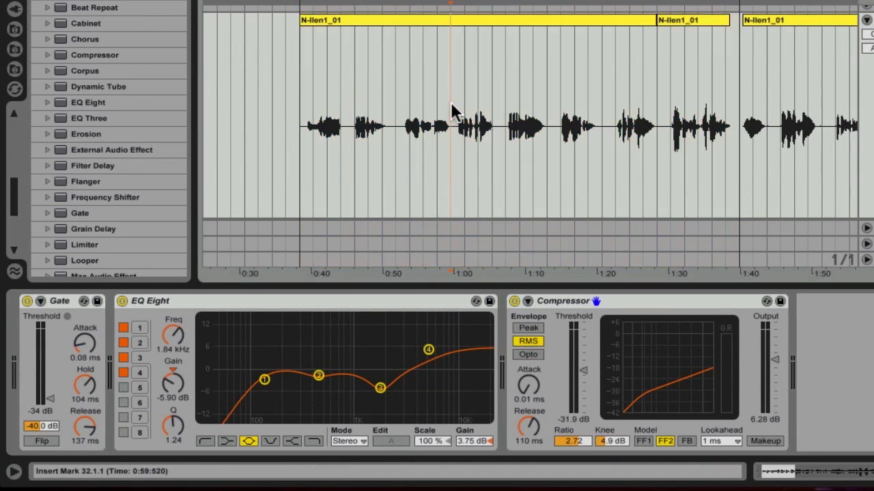
{"action": "left_click", "coordinate": [528, 386]}
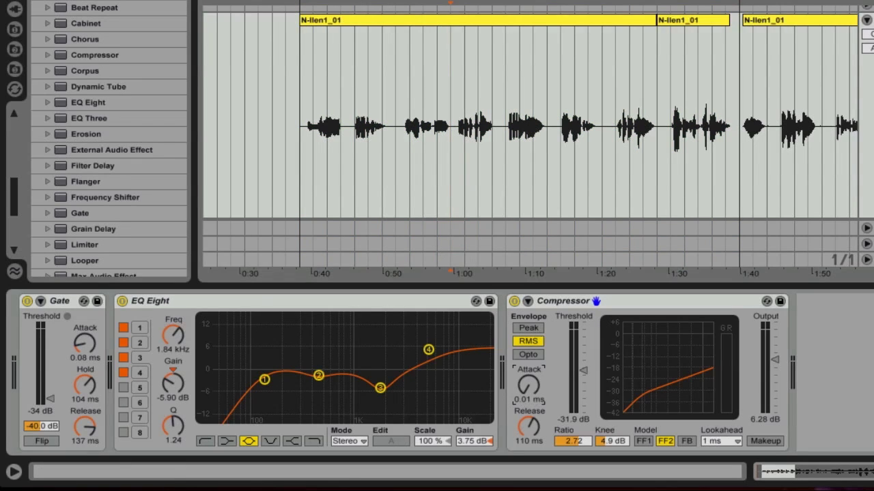
{"action": "left_click_drag", "start_coordinate": [528, 386], "coordinate": [528, 370]}
{"action": "key", "text": "space"}
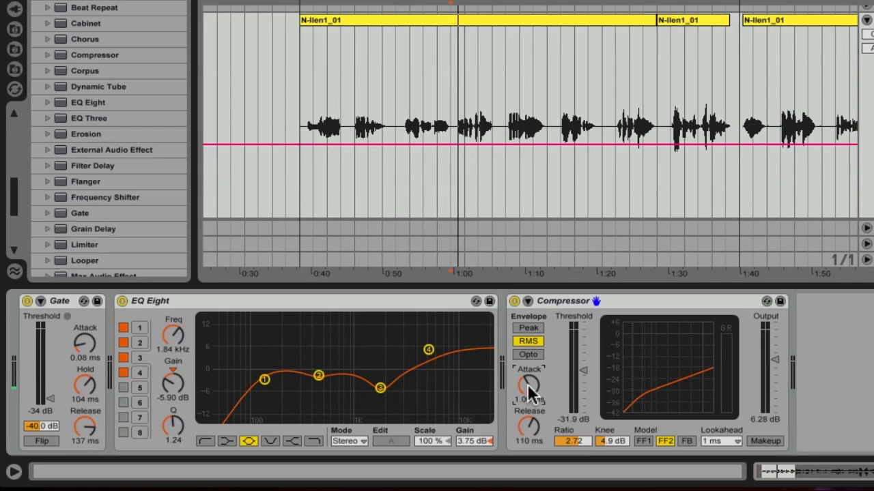
{"action": "key", "text": "space"}
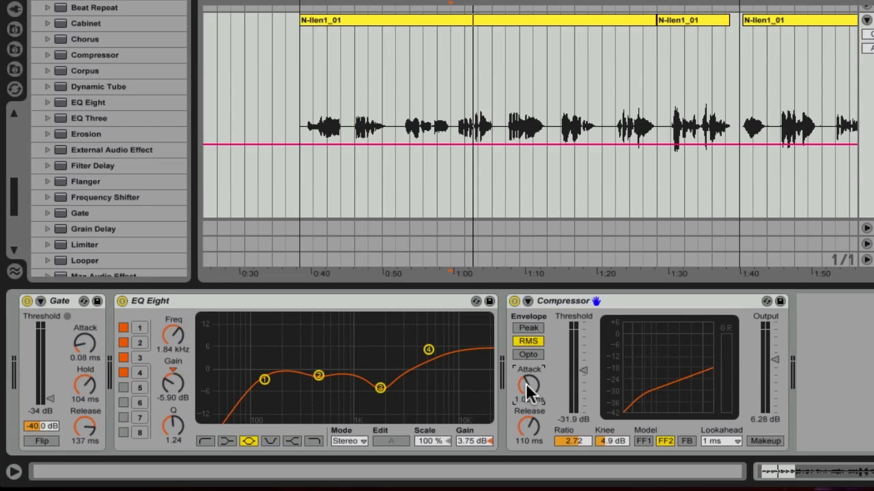
{"action": "left_click_drag", "start_coordinate": [526, 384], "coordinate": [526, 409]}
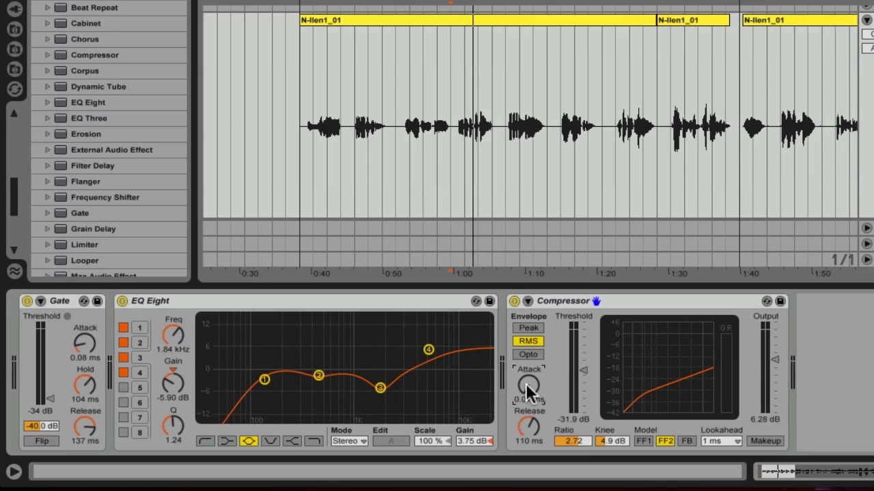
{"action": "key", "text": "space"}
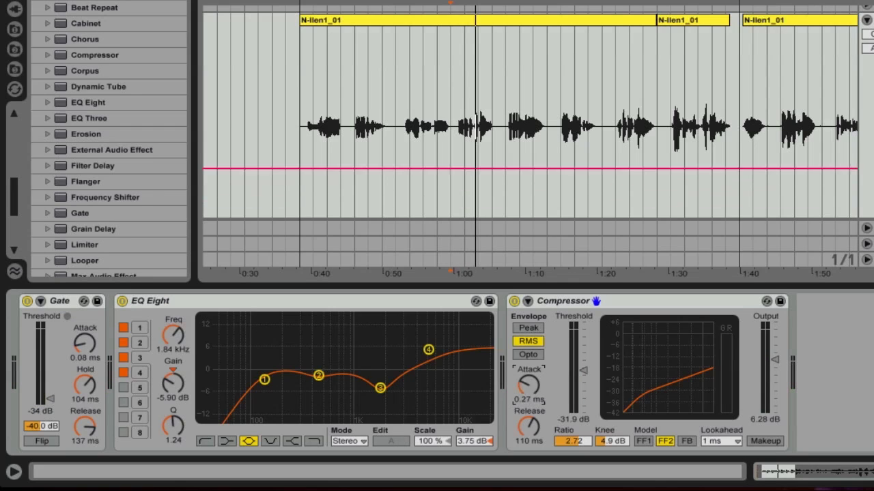
Step: Try a 64.5 ms attack, then settle it at about 5.47 ms and replay the vocal
{"action": "left_click_drag", "start_coordinate": [528, 385], "coordinate": [528, 333]}
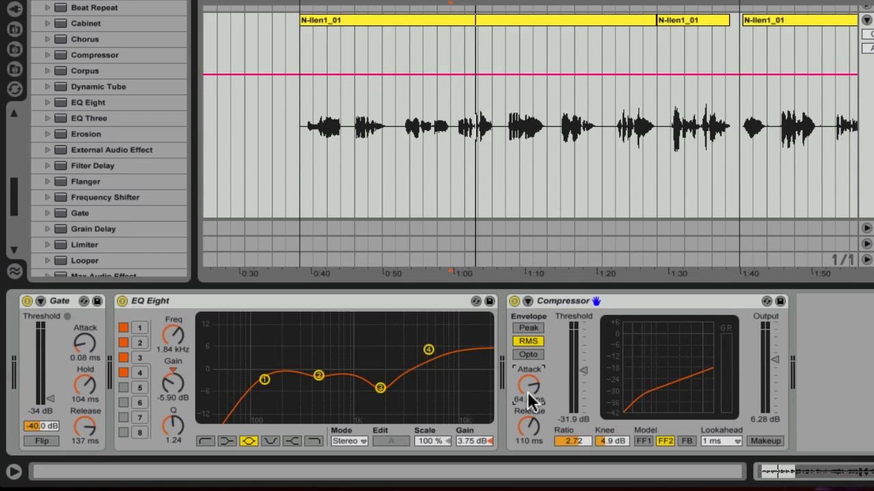
{"action": "key", "text": "space"}
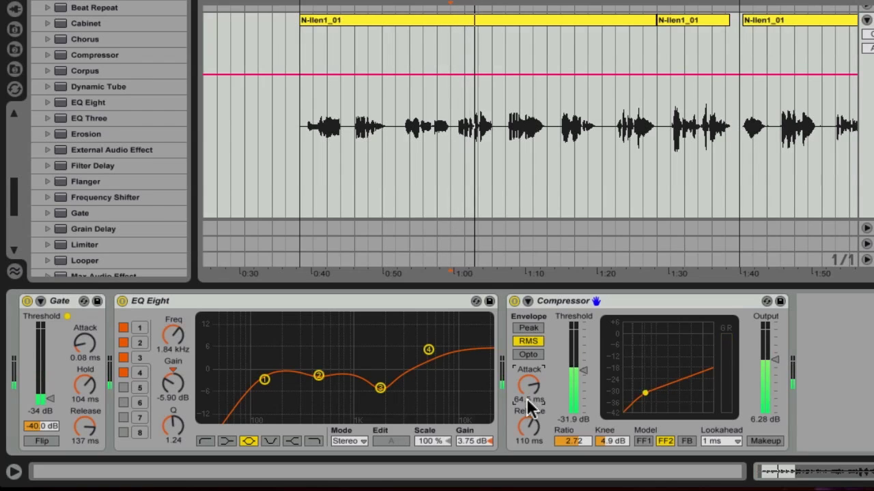
{"action": "key", "text": "space"}
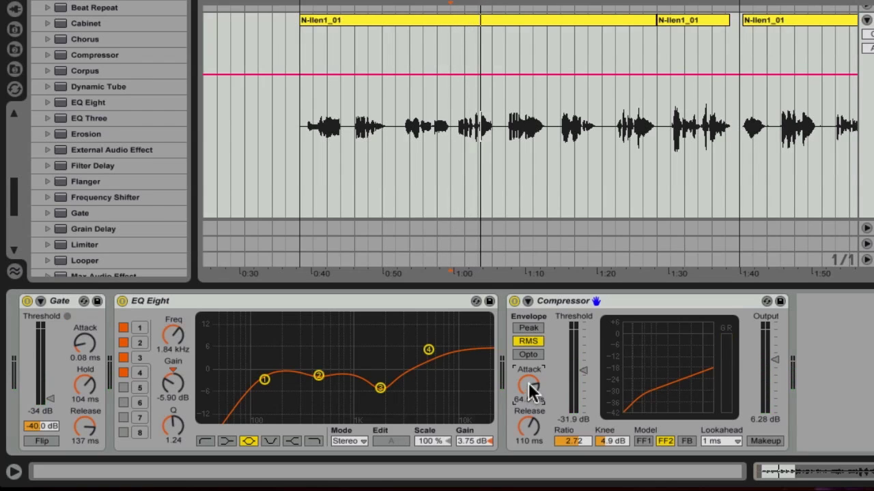
{"action": "left_click_drag", "start_coordinate": [529, 381], "coordinate": [530, 428]}
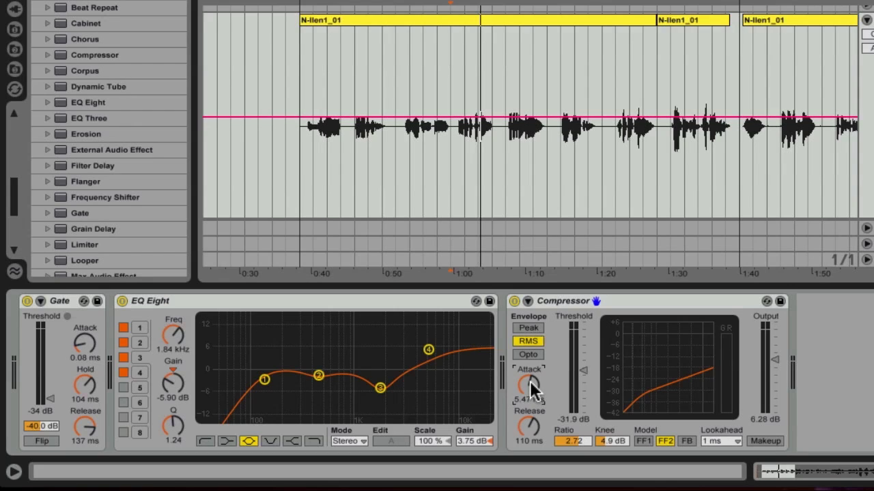
{"action": "key", "text": "space"}
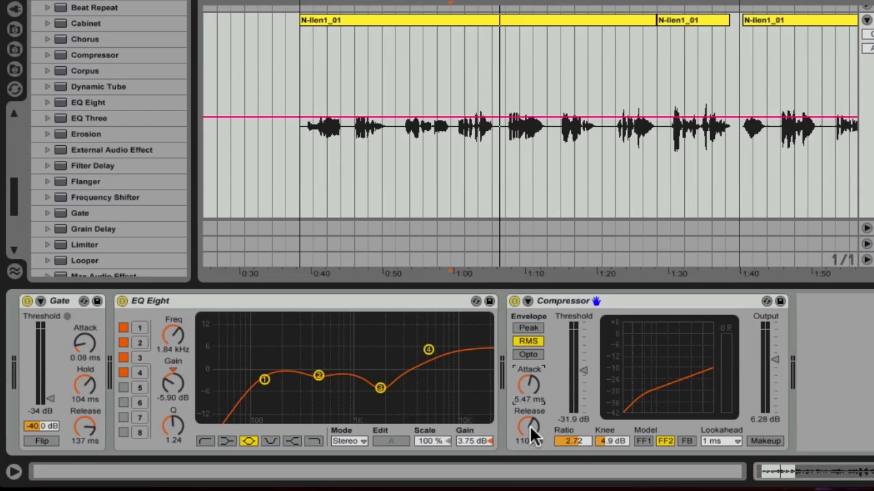
Step: Audition longer and shorter Compressor release times from 110 ms, finishing at 97.0 ms
{"action": "left_click_drag", "start_coordinate": [529, 426], "coordinate": [528, 398]}
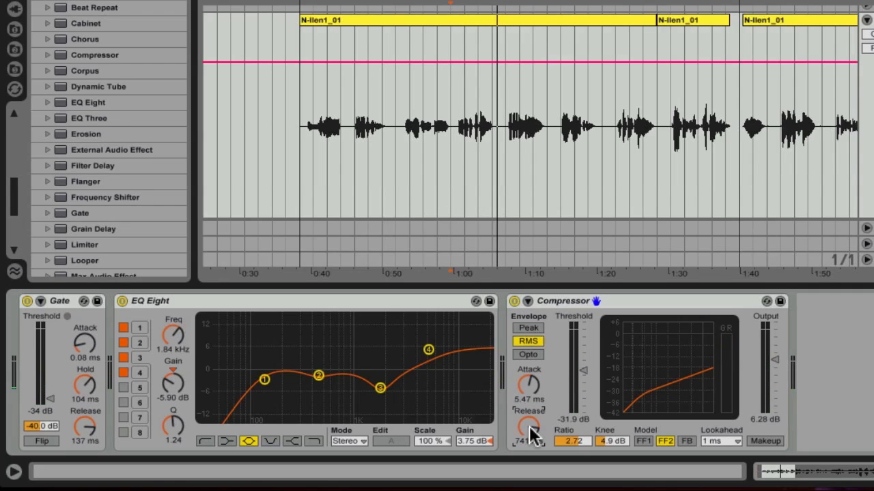
{"action": "left_click_drag", "start_coordinate": [529, 426], "coordinate": [529, 485]}
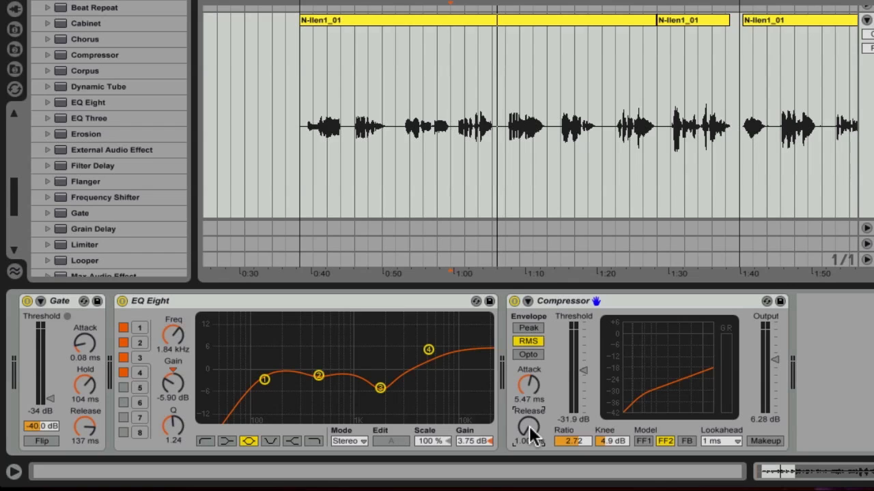
{"action": "key", "text": "space"}
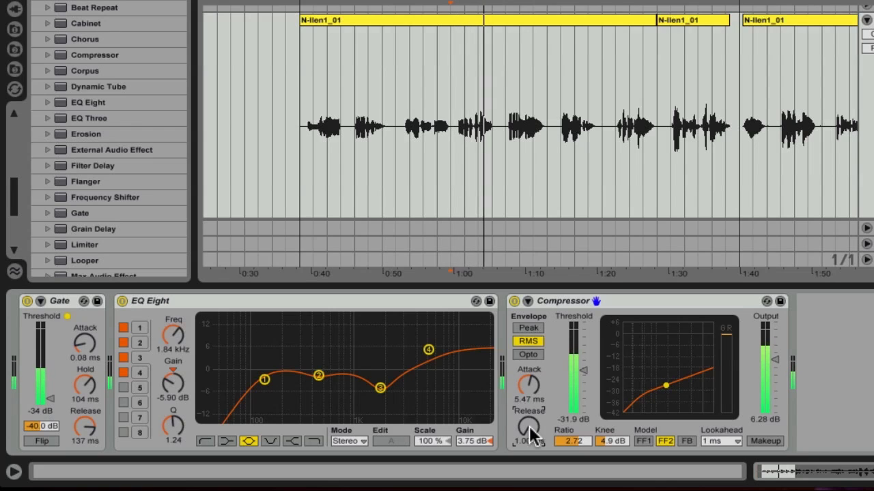
{"action": "key", "text": "space"}
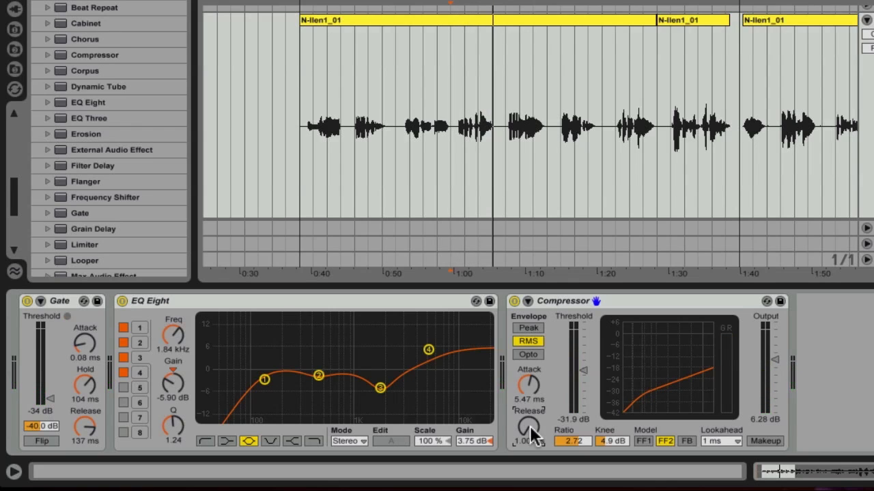
{"action": "left_click", "coordinate": [529, 424]}
{"action": "left_click_drag", "start_coordinate": [530, 424], "coordinate": [530, 368]}
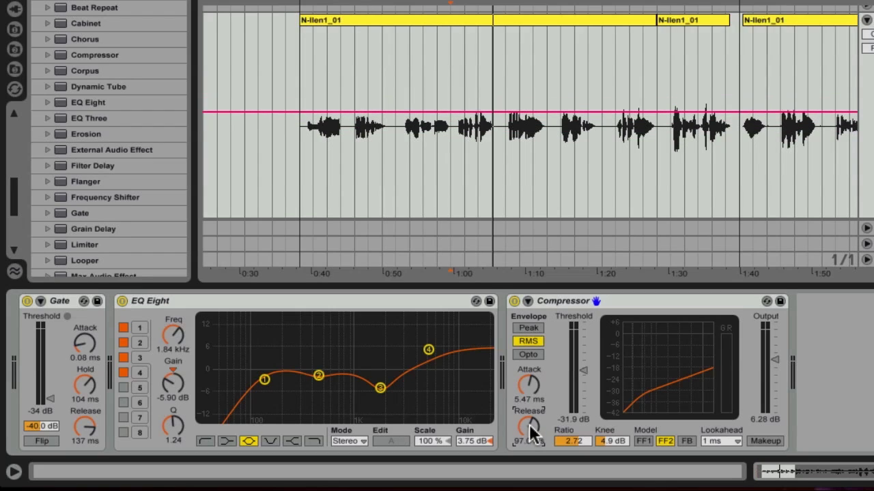
{"action": "key", "text": "space"}
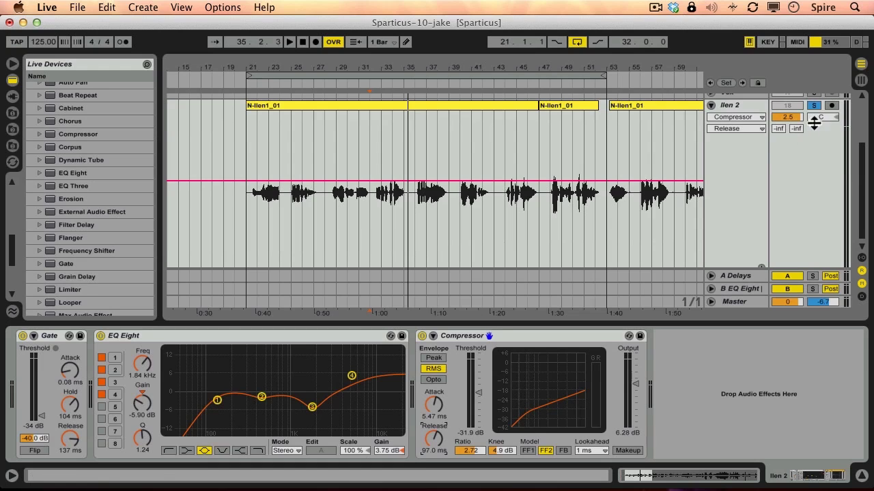
Step: Raise Send A (delay) to about -20 dB and, while playing, Send B (reverb) to about -57 dB
{"action": "left_click_drag", "start_coordinate": [779, 127], "coordinate": [779, 97]}
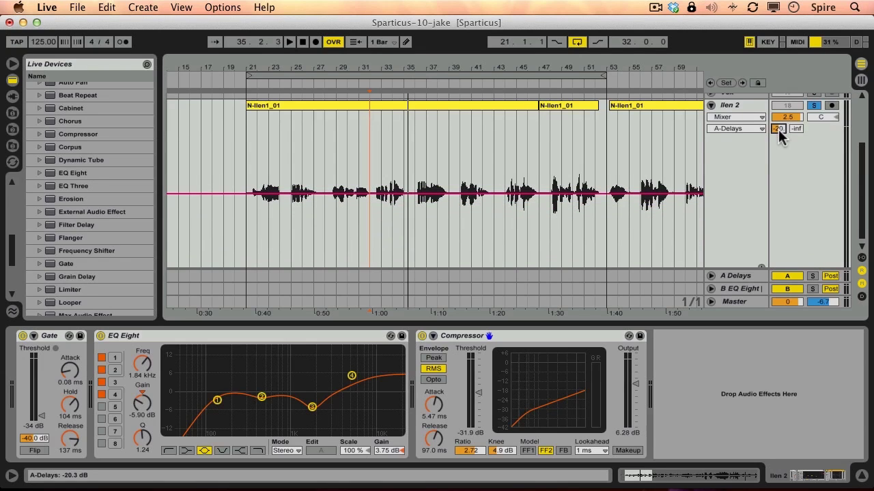
{"action": "key", "text": "space"}
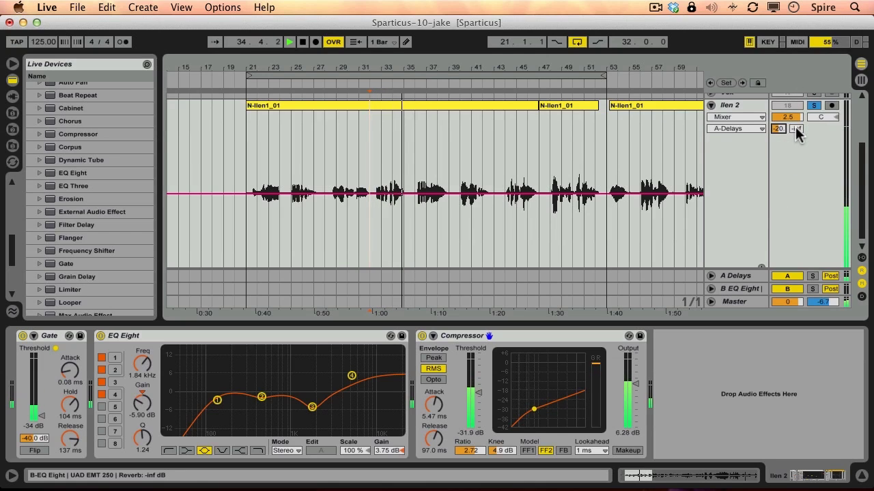
{"action": "mouse_move", "coordinate": [795, 126]}
{"action": "left_mouse_down"}
{"action": "mouse_move", "coordinate": [795, 99]}
{"action": "mouse_move", "coordinate": [778, 130]}
{"action": "left_mouse_up"}
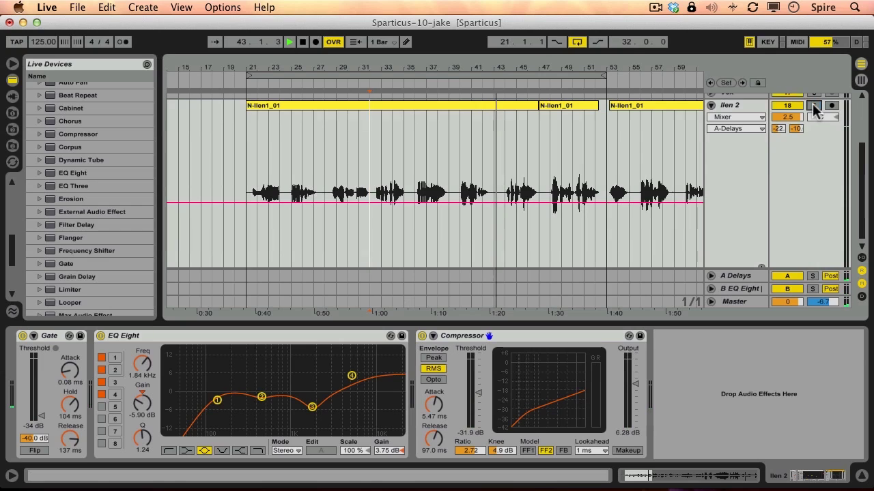
Step: Turn off Solo on the Ilen 2 vocal track so the full mix plays
{"action": "left_click", "coordinate": [814, 106]}
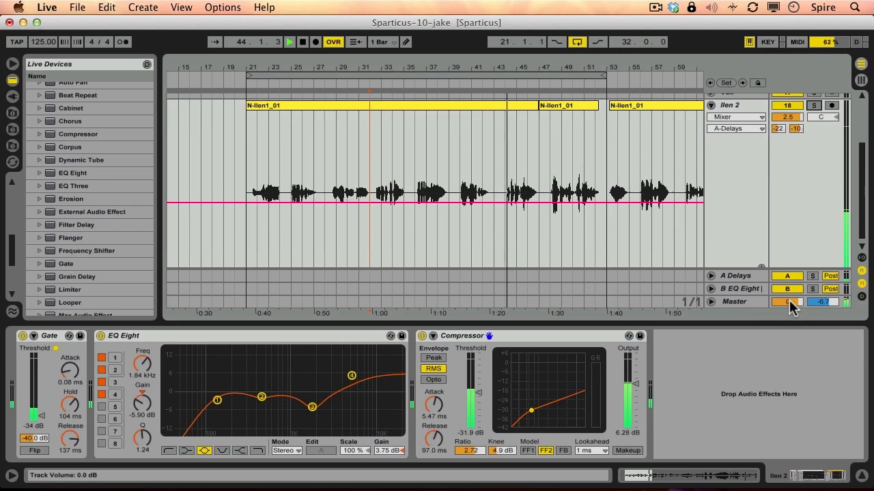